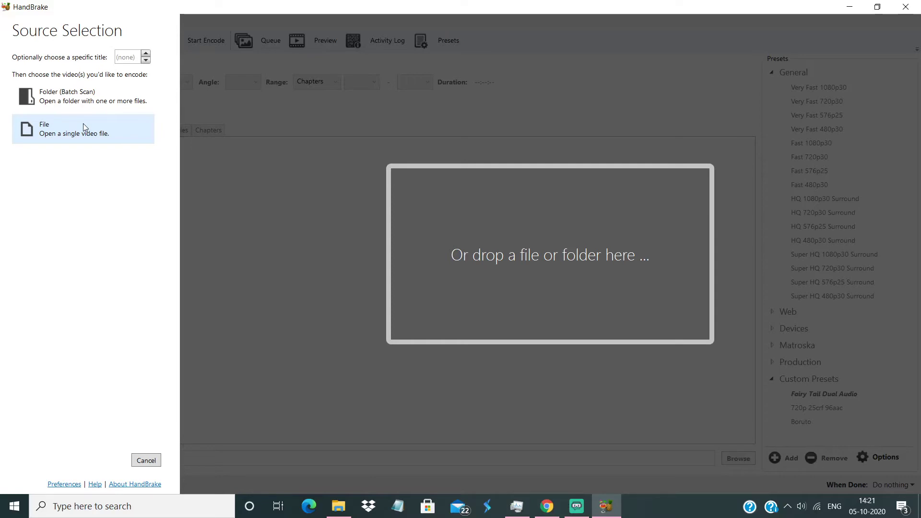
Choose to open a single video file as the encode source.
click(83, 123)
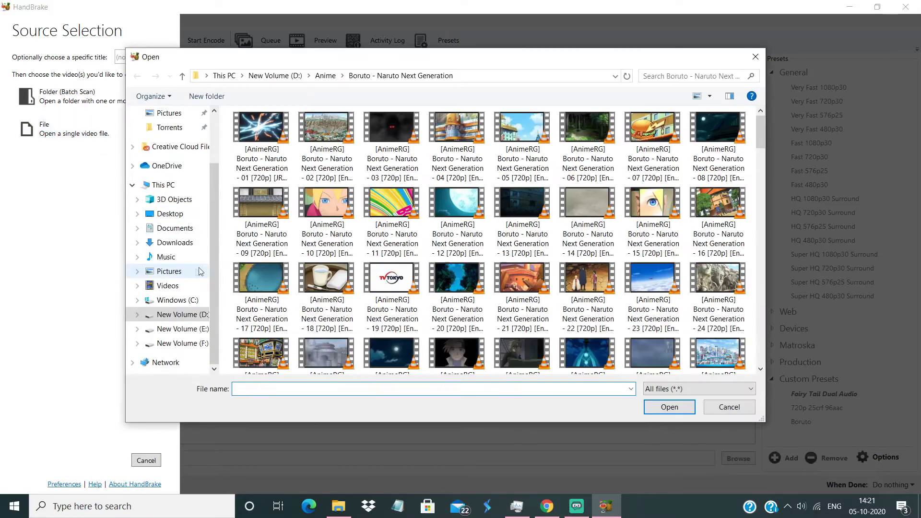
Load Boruto episode 167 (720p MKV) from D:\Torrent Downloads as the source.
click(184, 330)
click(182, 315)
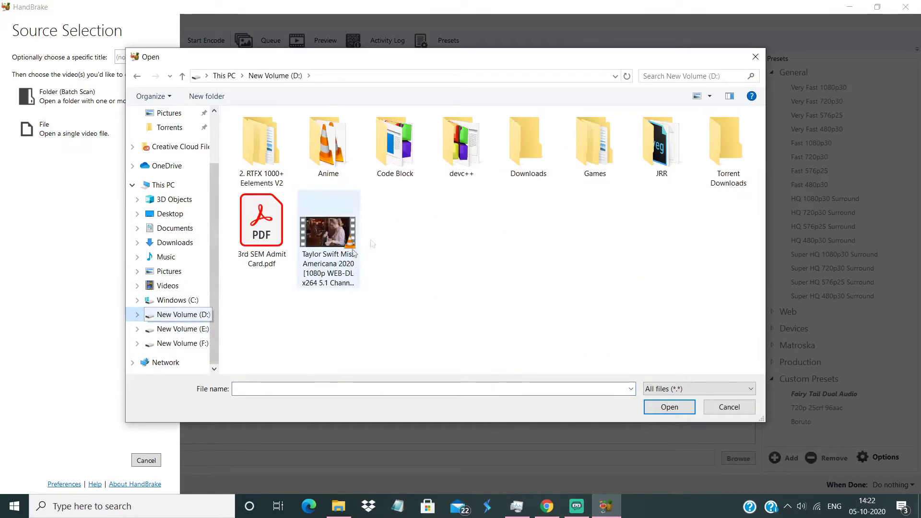
double_click(718, 160)
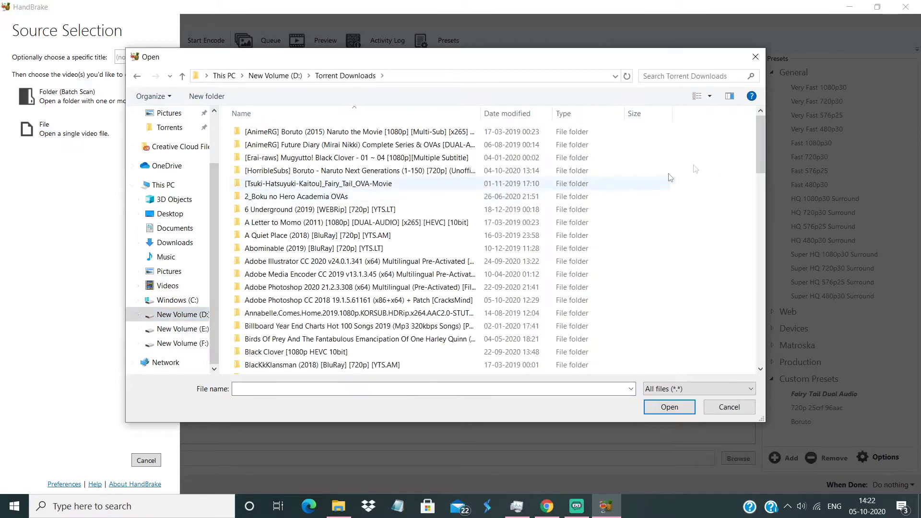
scroll(750, 284, down, 10)
scroll(750, 283, down, 5)
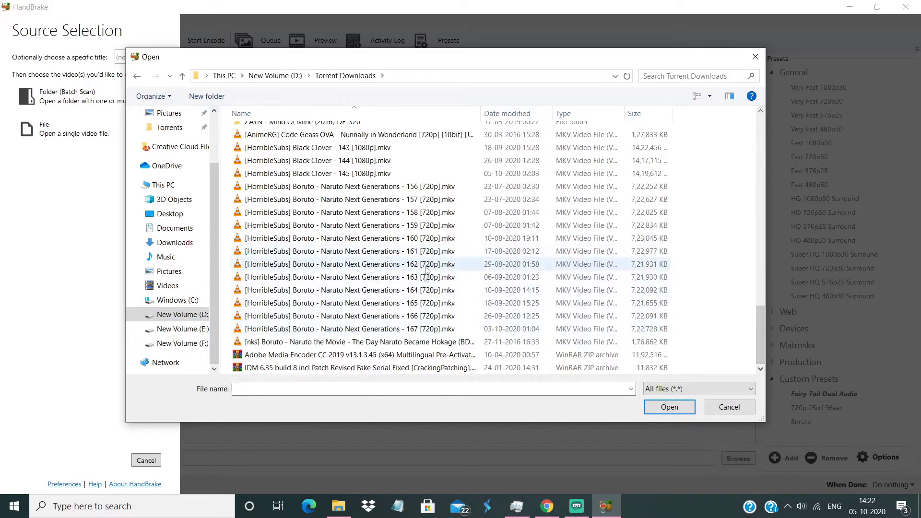
click(411, 330)
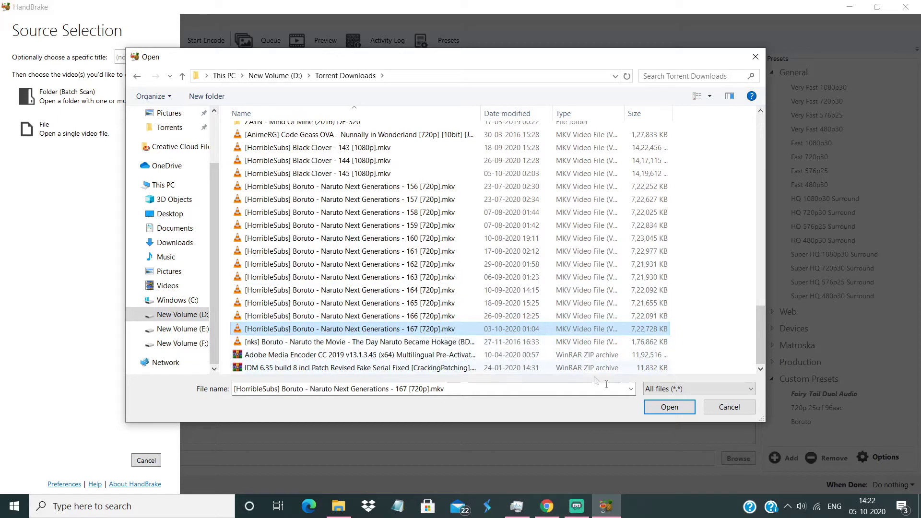
click(654, 410)
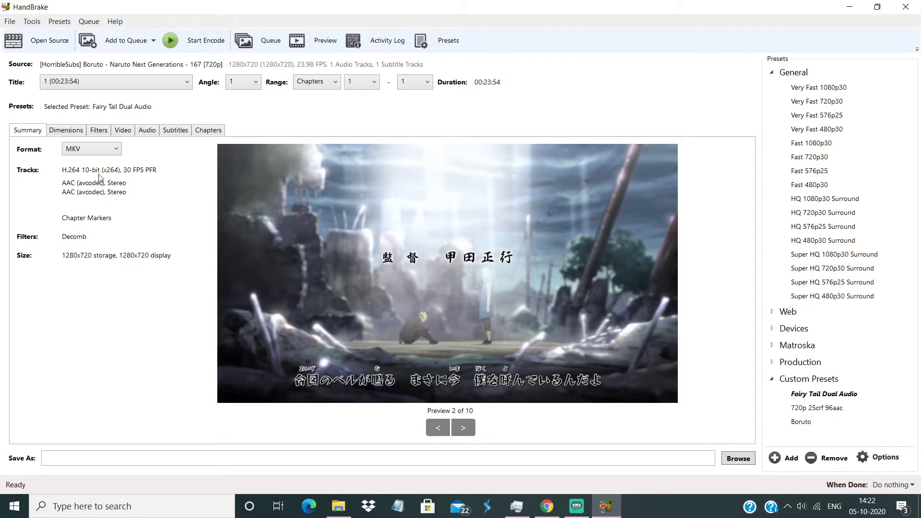
Switch the output format to MP4 and view the 1280x720 dimension settings.
click(84, 147)
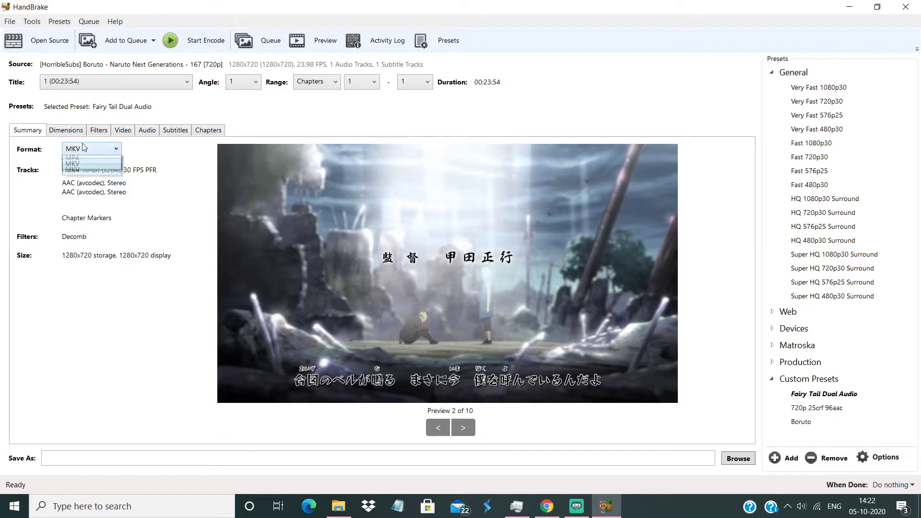
click(81, 162)
click(64, 131)
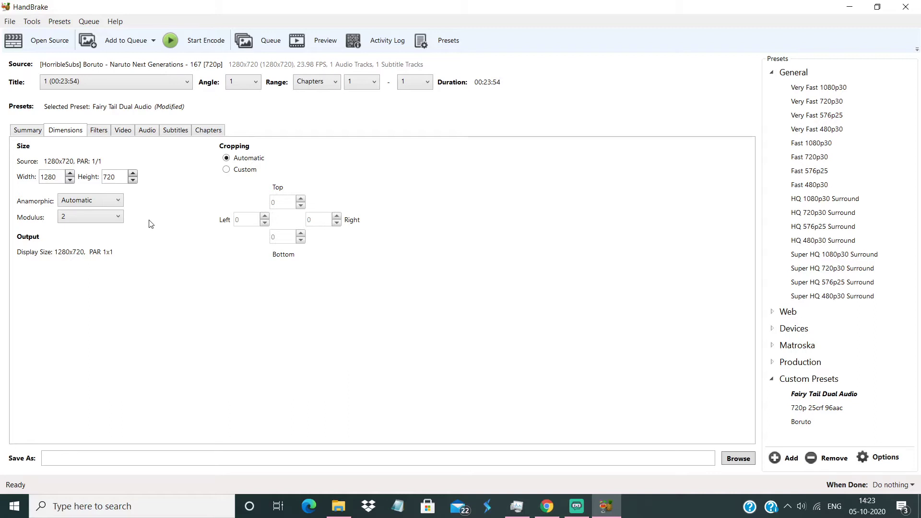
Keep the filters at Decomb deinterlacing and Default interlace detection.
click(99, 130)
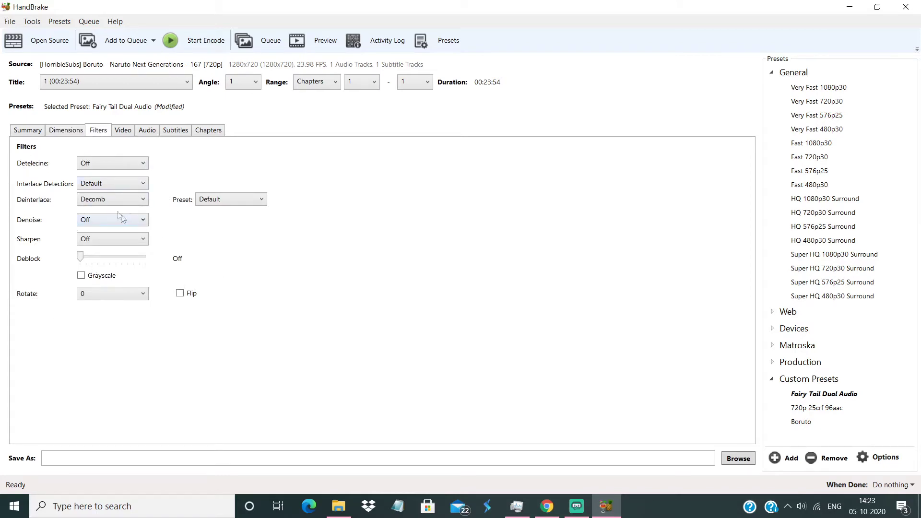
click(114, 203)
click(114, 204)
click(113, 185)
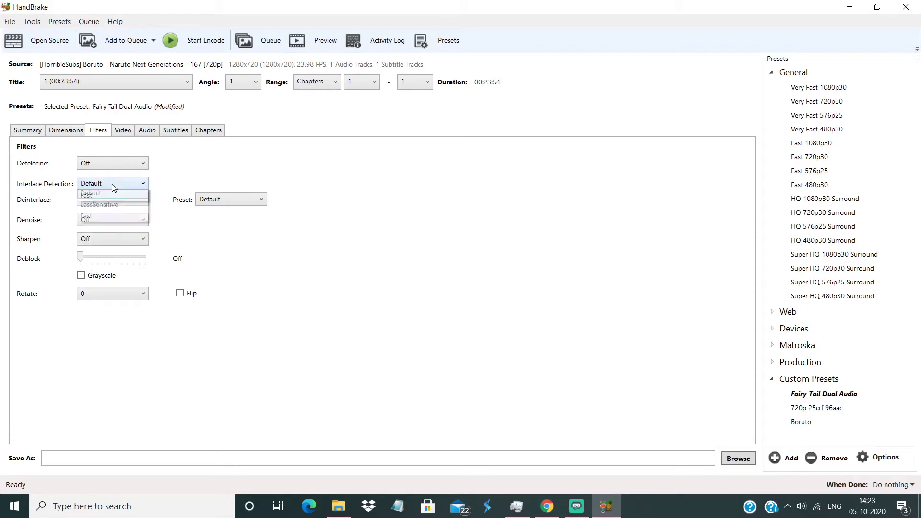
click(113, 185)
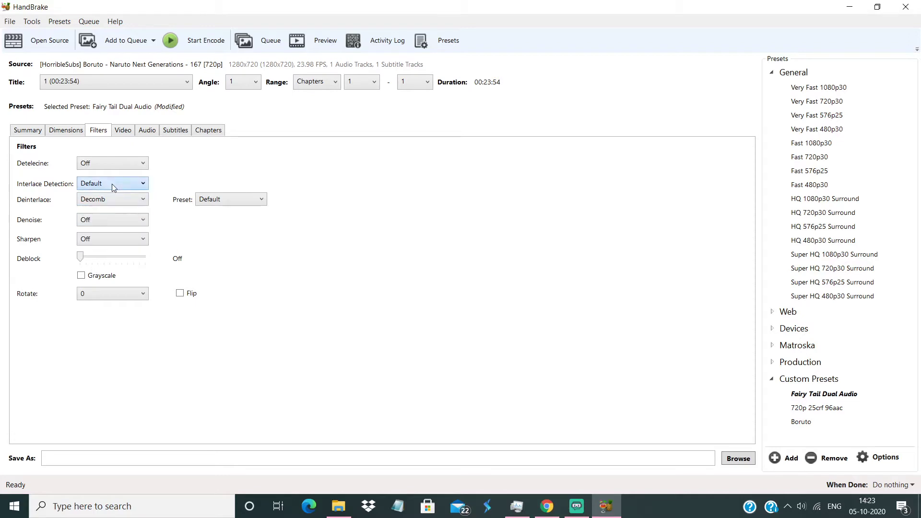
click(121, 131)
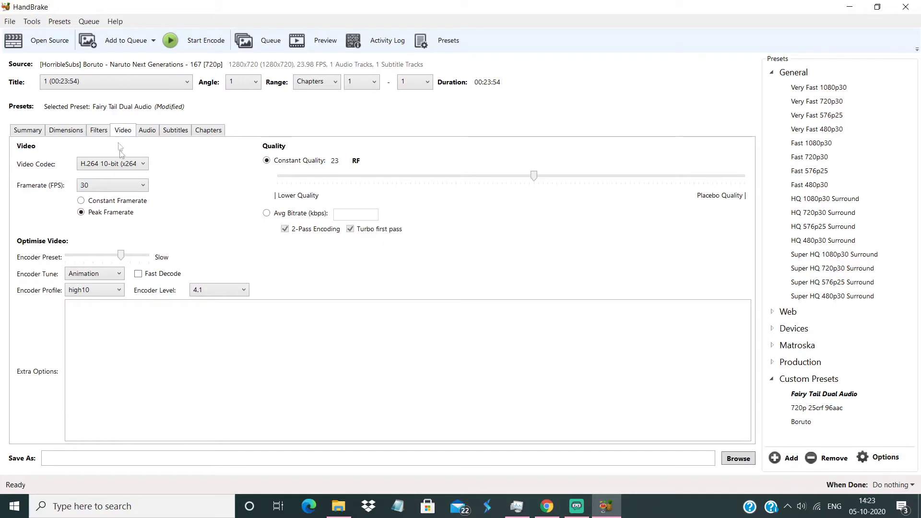
Try H.265 and H.265 10-bit encoders, then settle on H.264 (x264).
click(142, 165)
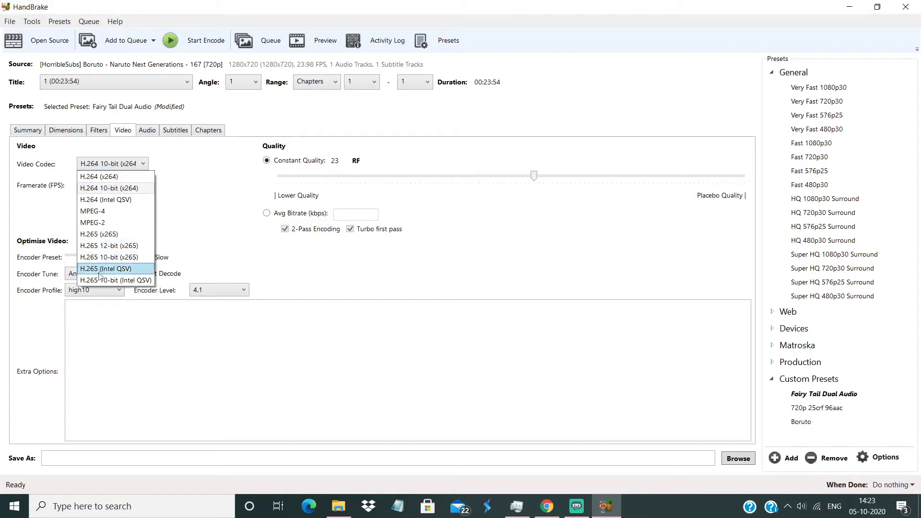
click(102, 237)
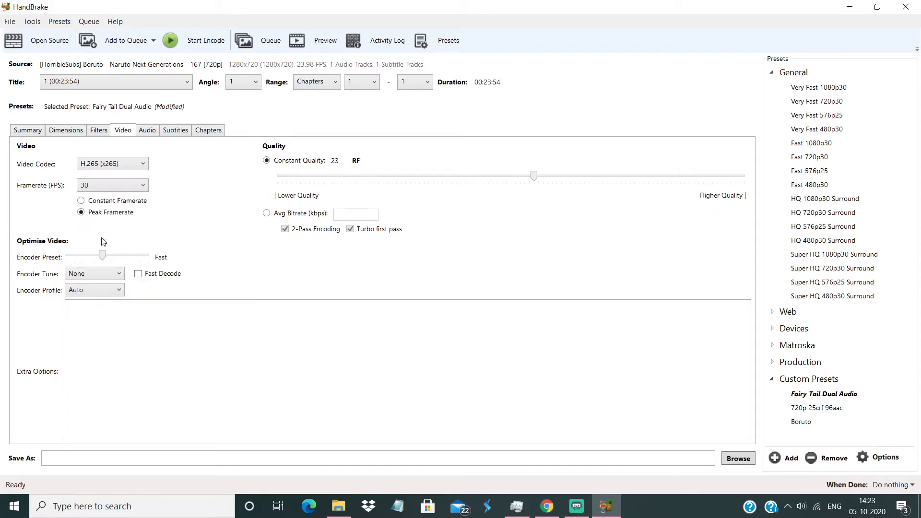
click(118, 164)
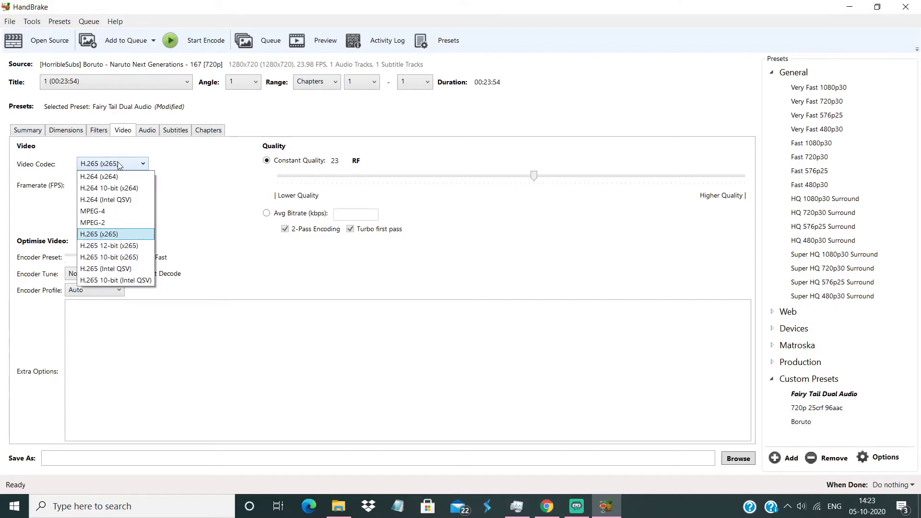
click(118, 164)
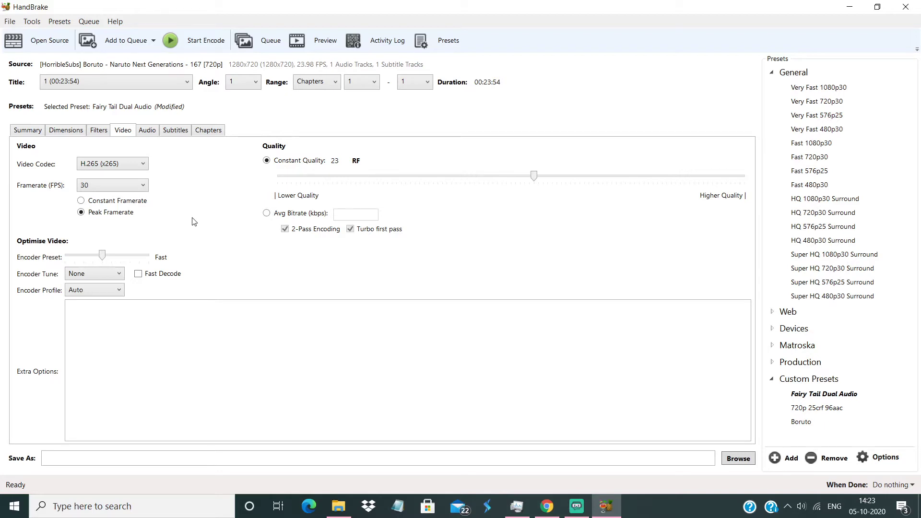
click(115, 166)
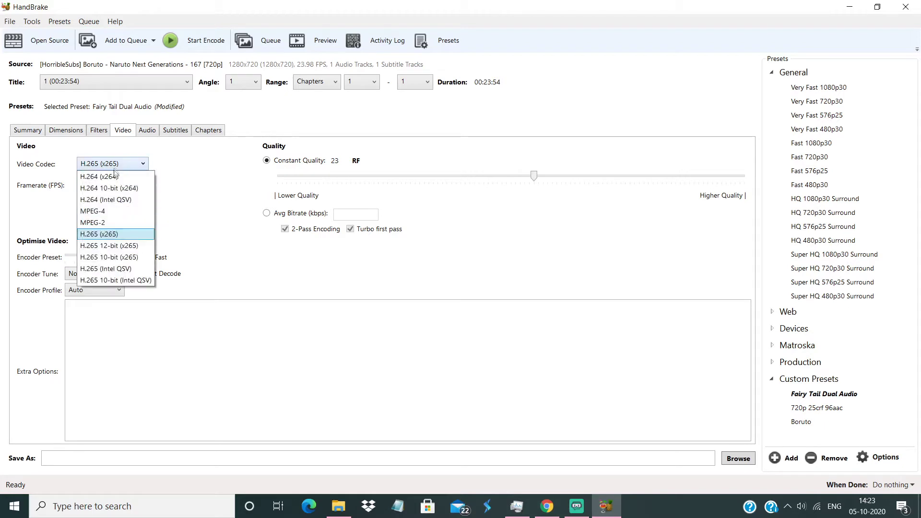
click(100, 257)
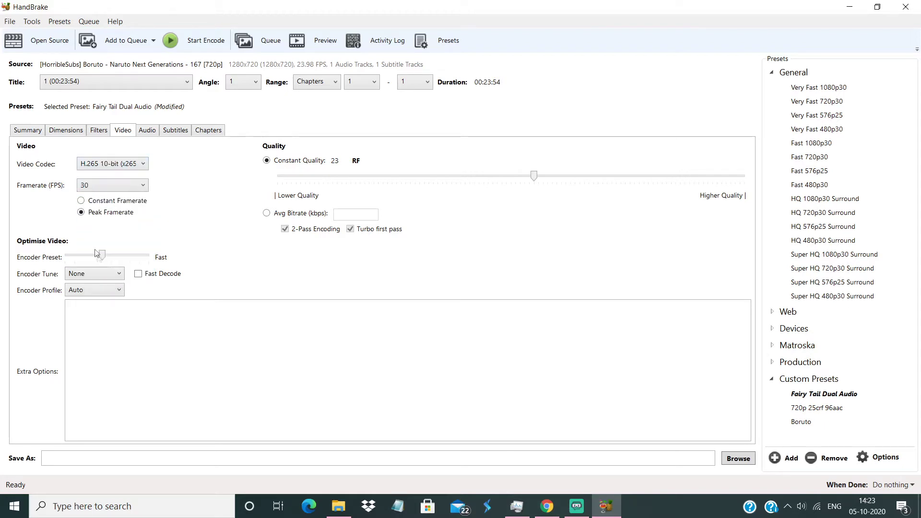
click(115, 168)
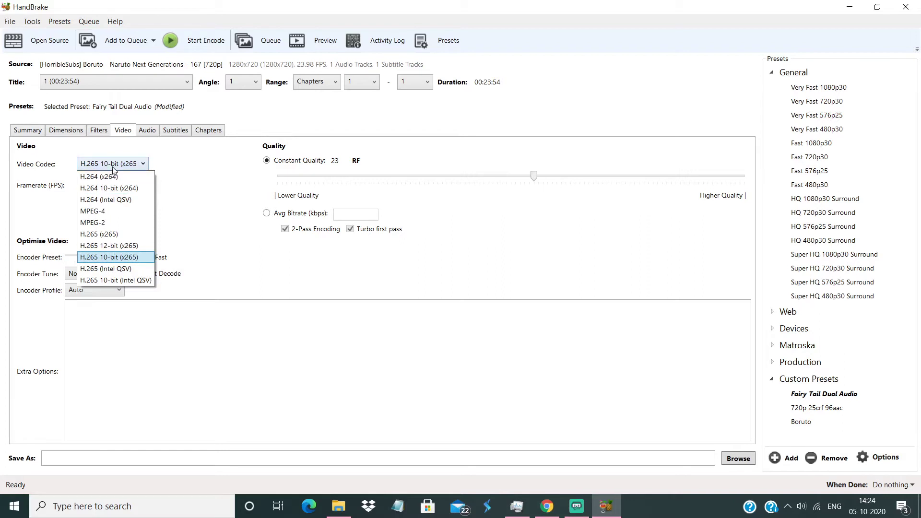
click(114, 169)
click(114, 169)
click(109, 177)
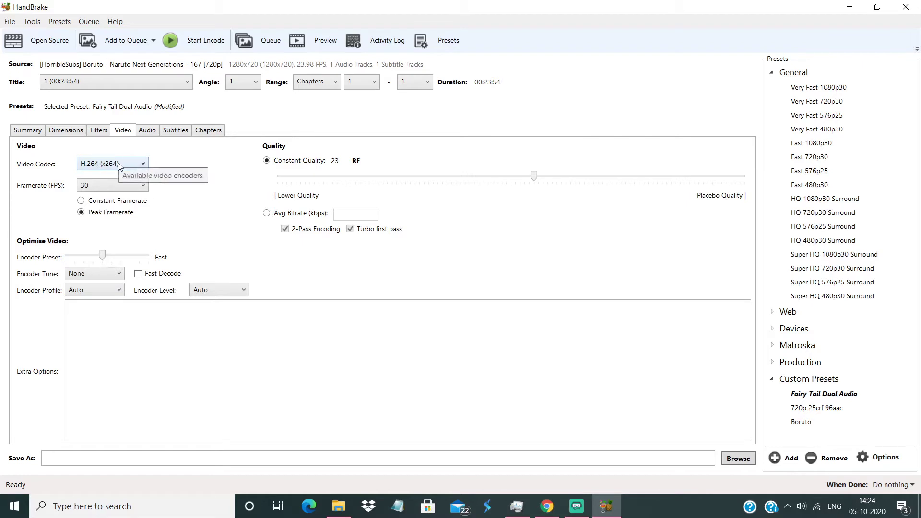
click(120, 165)
click(126, 186)
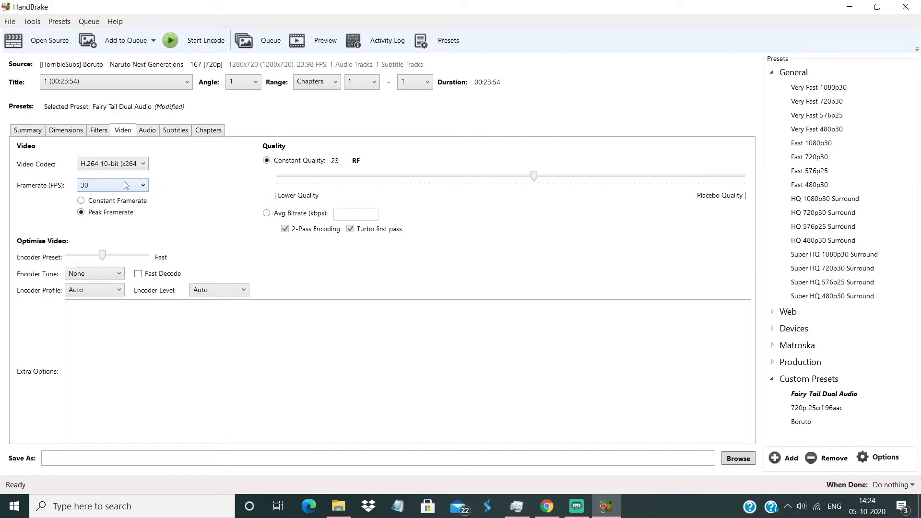
click(111, 168)
click(107, 176)
click(123, 185)
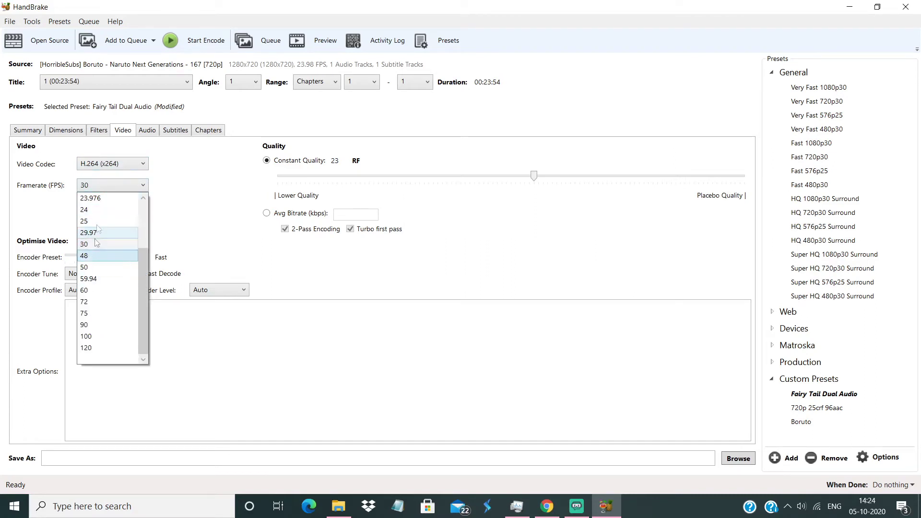
click(207, 171)
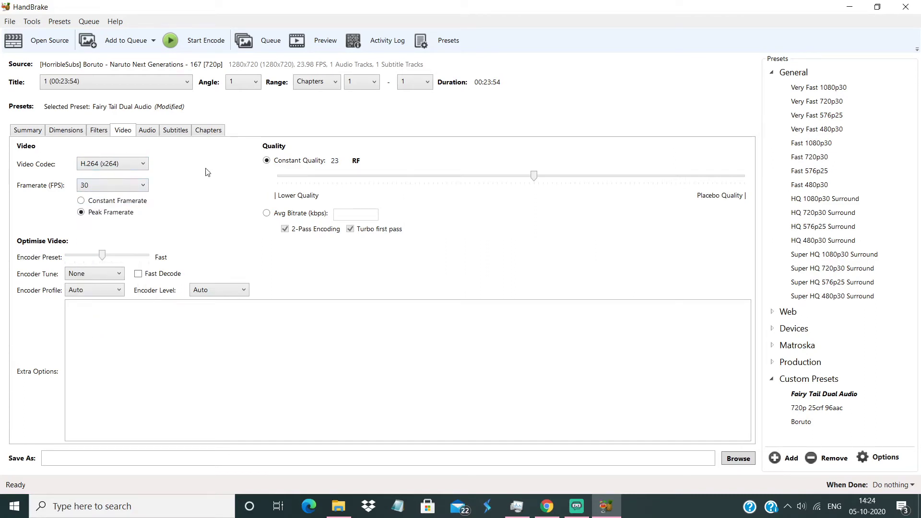
click(128, 190)
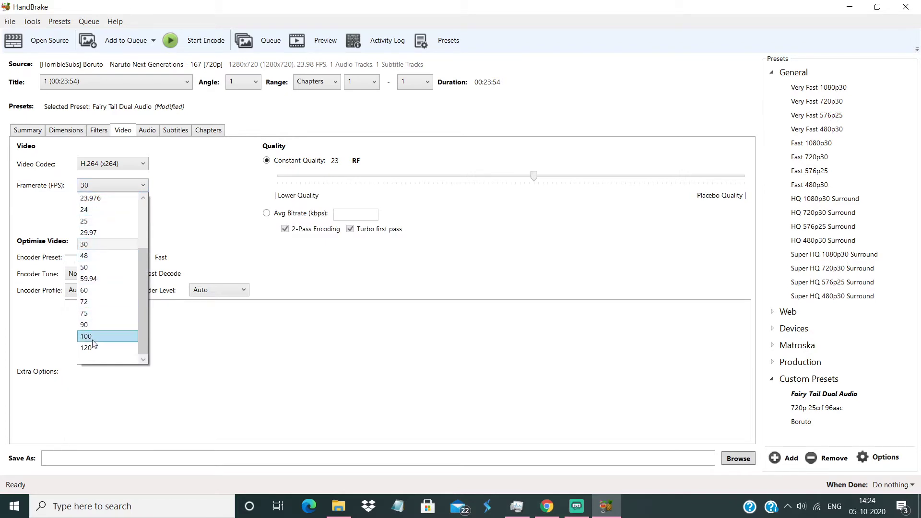
click(98, 214)
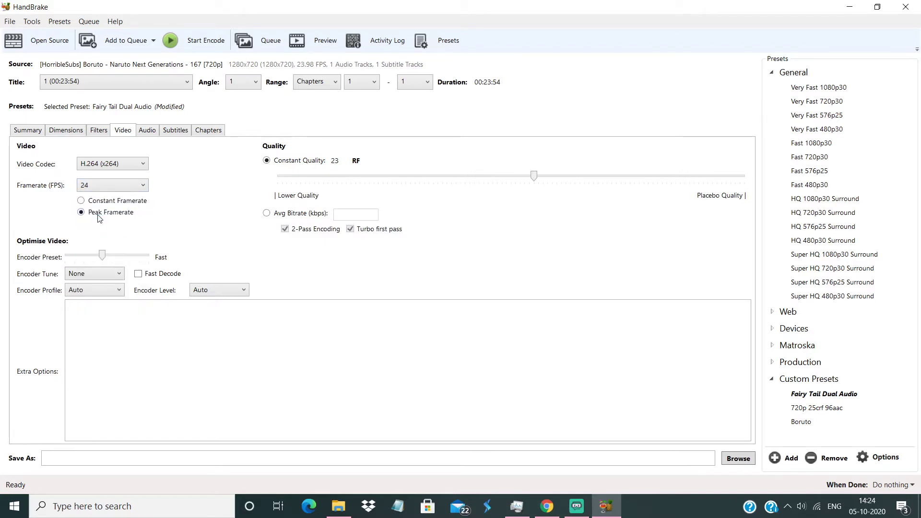
click(98, 187)
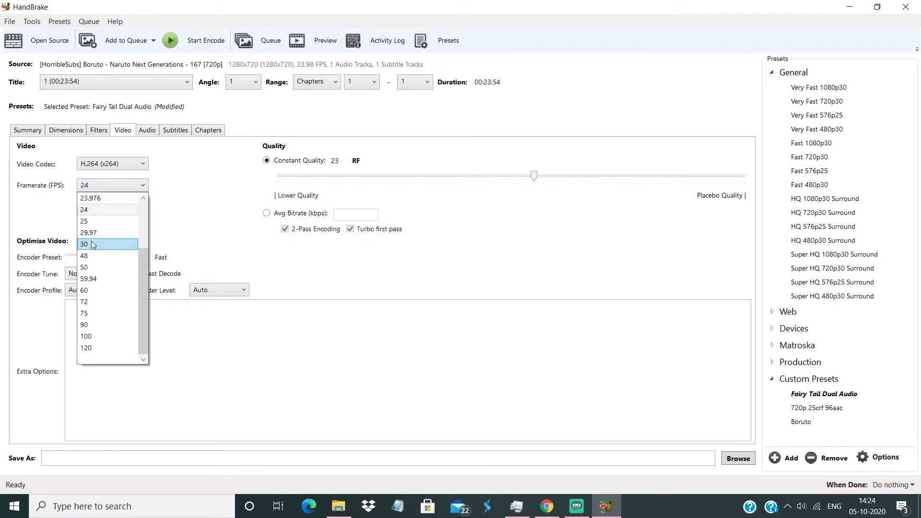
click(93, 246)
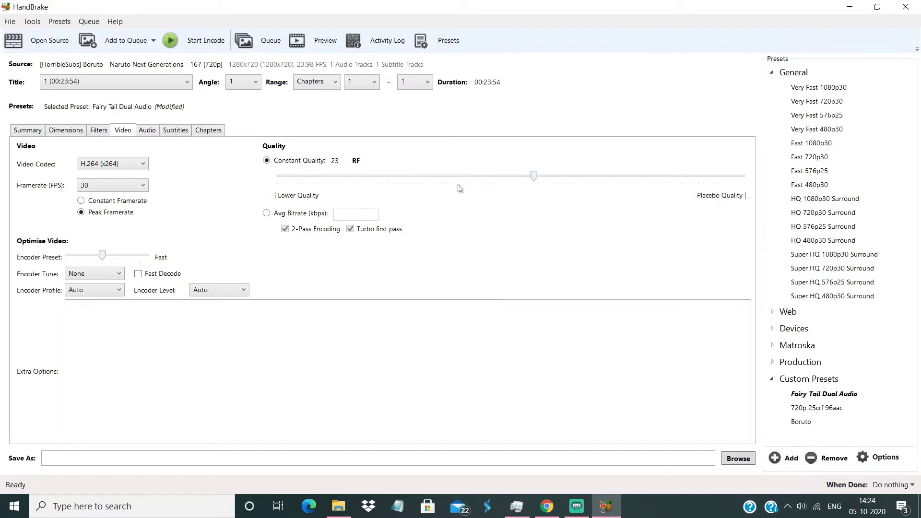
Return to Constant Quality and set the RF slider to 23.5.
click(268, 213)
click(267, 162)
drag(534, 181, 250, 182)
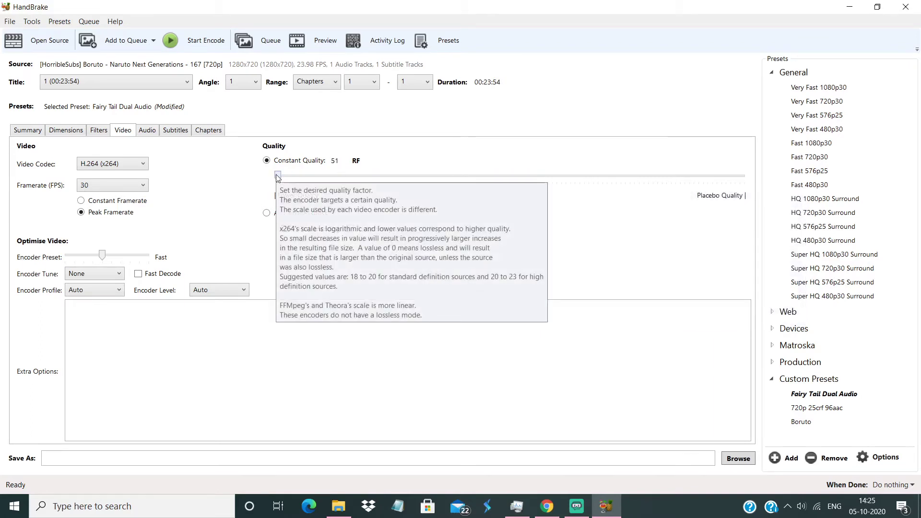
drag(278, 178, 759, 180)
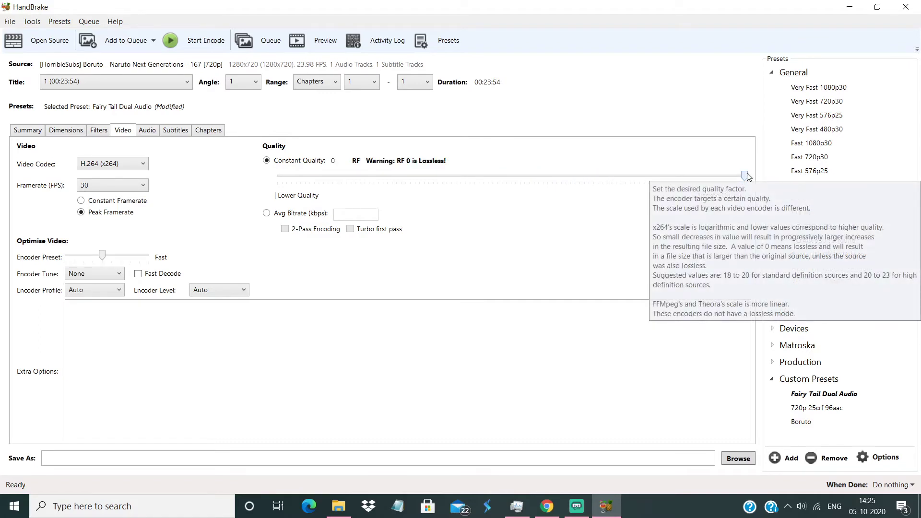
drag(747, 177, 532, 182)
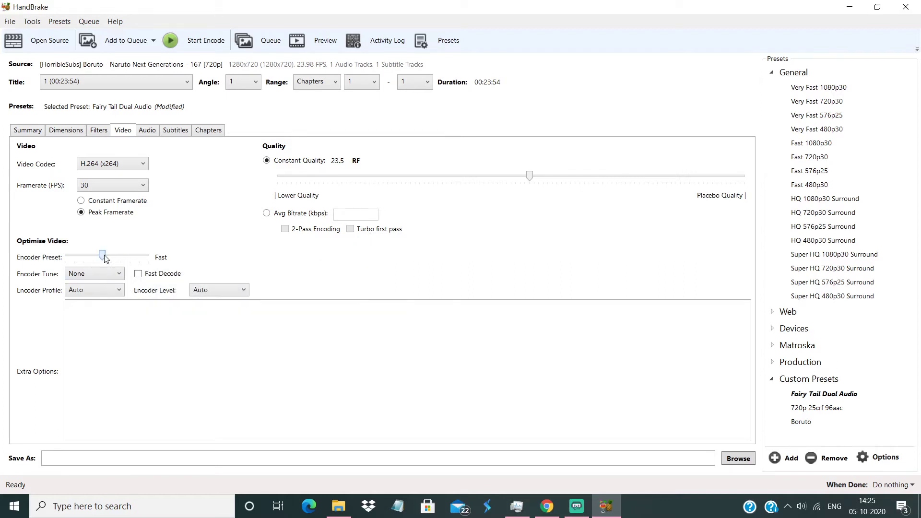
Set the x264 encoder preset to Slow and the tune to Animation.
drag(102, 257, 65, 259)
drag(65, 258, 132, 266)
click(80, 274)
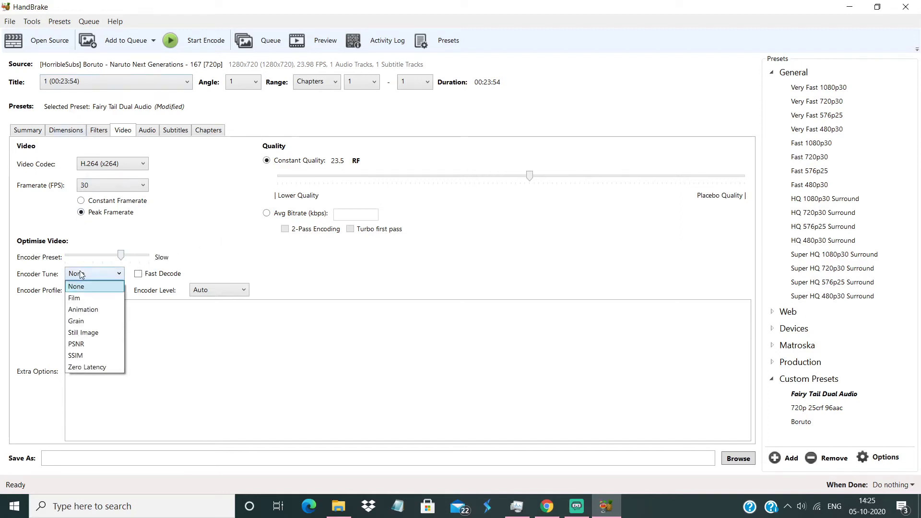
click(84, 309)
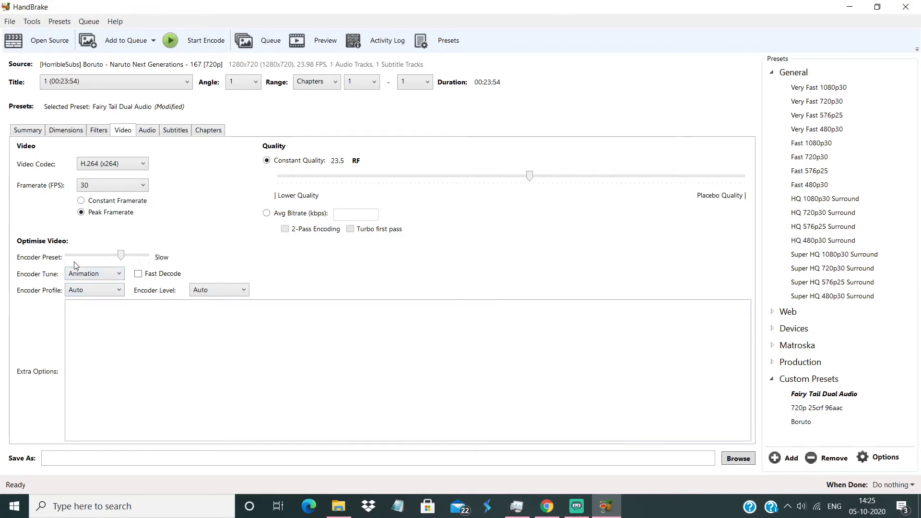
click(81, 292)
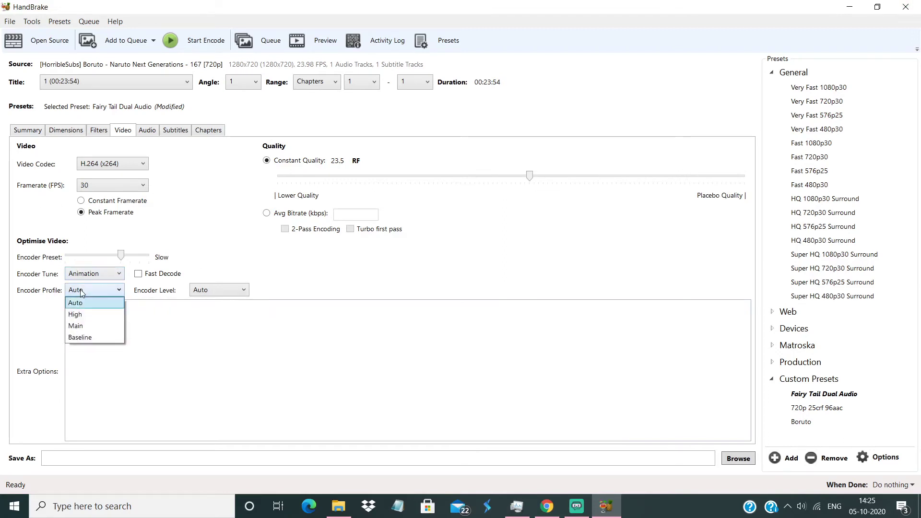
Set the x264 encoder profile to High and level to 4.1.
click(80, 317)
click(214, 290)
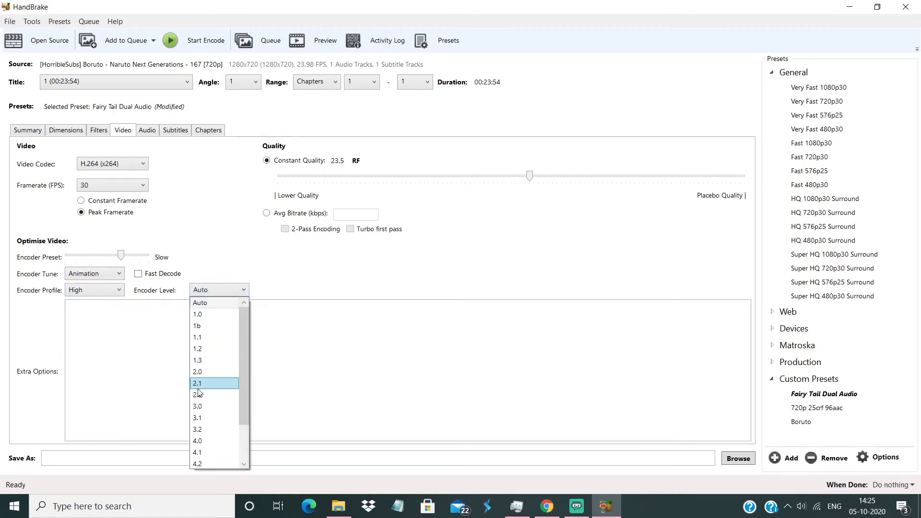
click(205, 454)
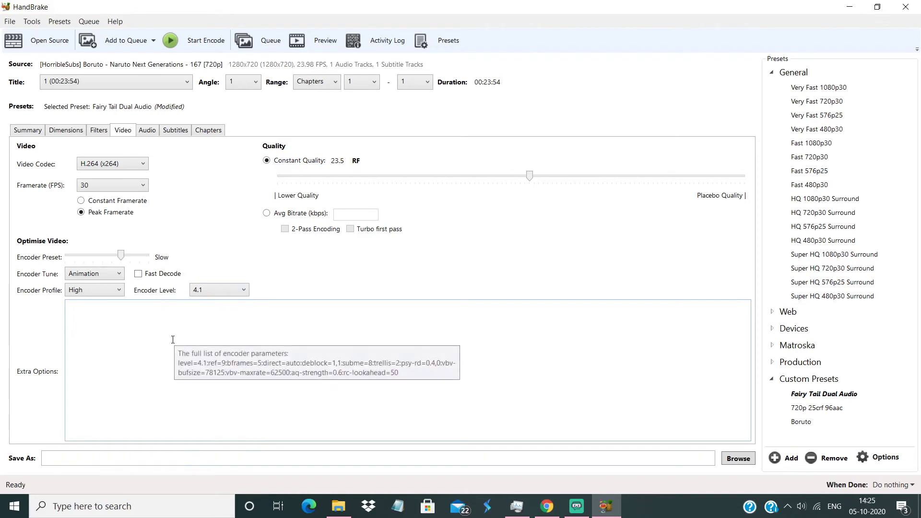
click(121, 322)
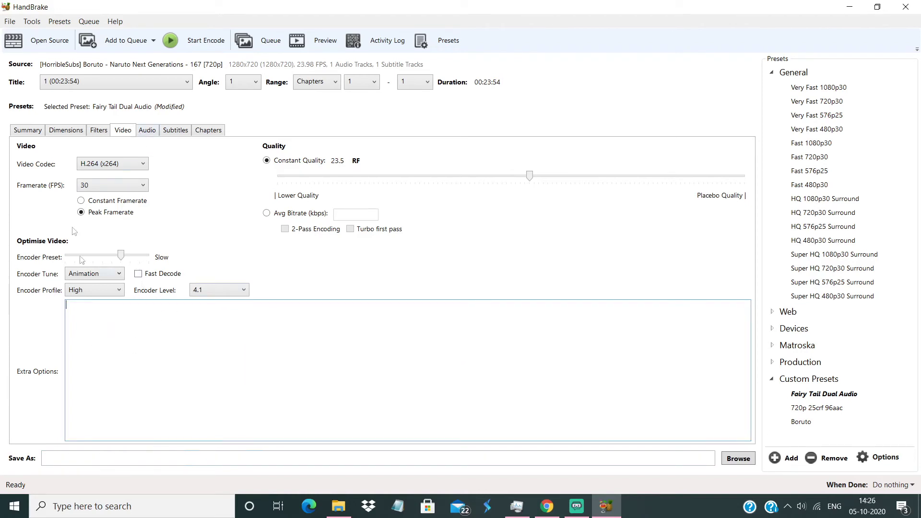
click(147, 130)
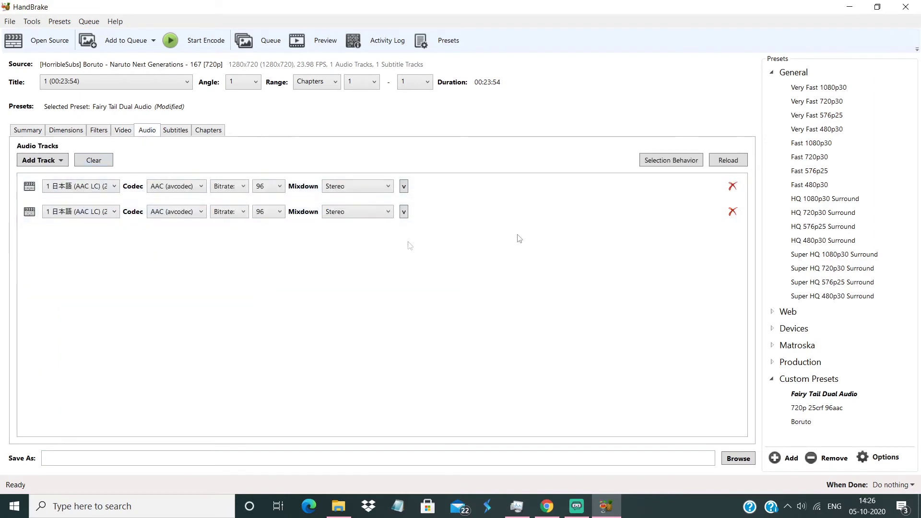
Keep only one audio track, sourced from the Japanese audio.
click(733, 211)
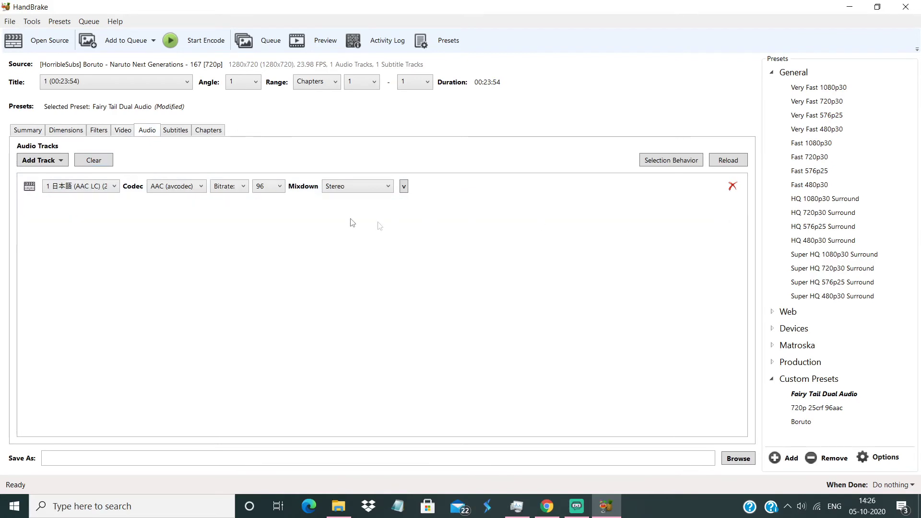
click(97, 186)
click(87, 198)
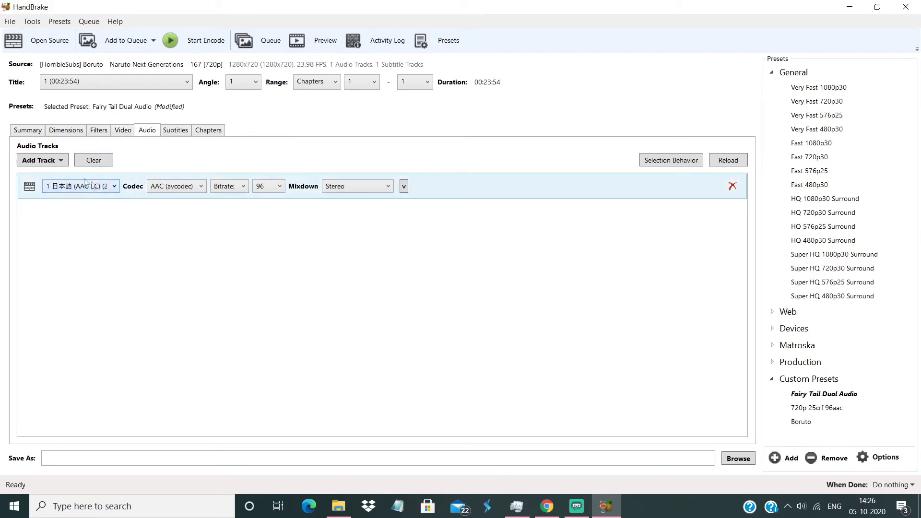
click(45, 162)
click(49, 175)
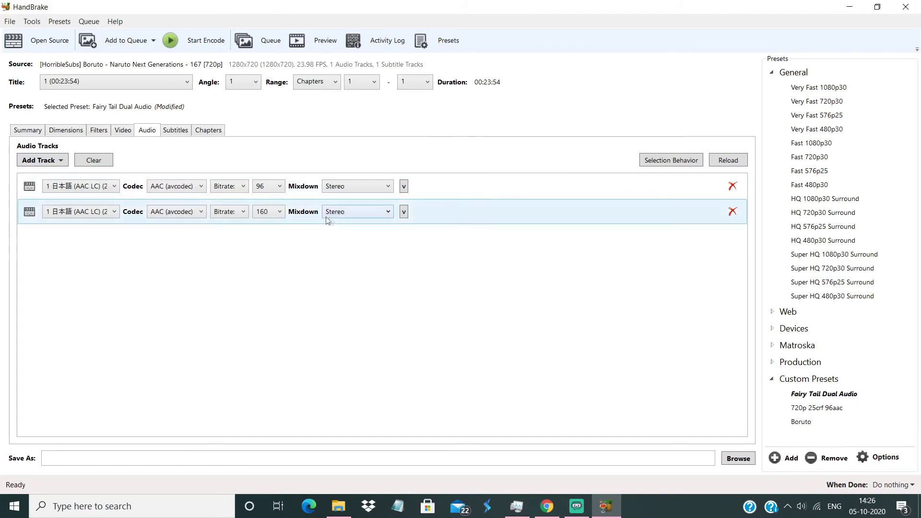
click(733, 211)
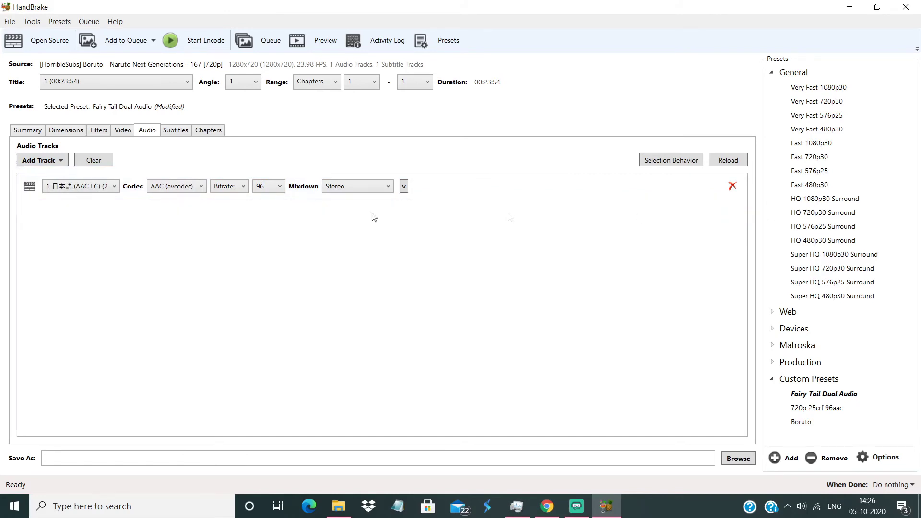
Set the audio codec to AAC (avcodec) at 96 kbps bitrate.
click(178, 186)
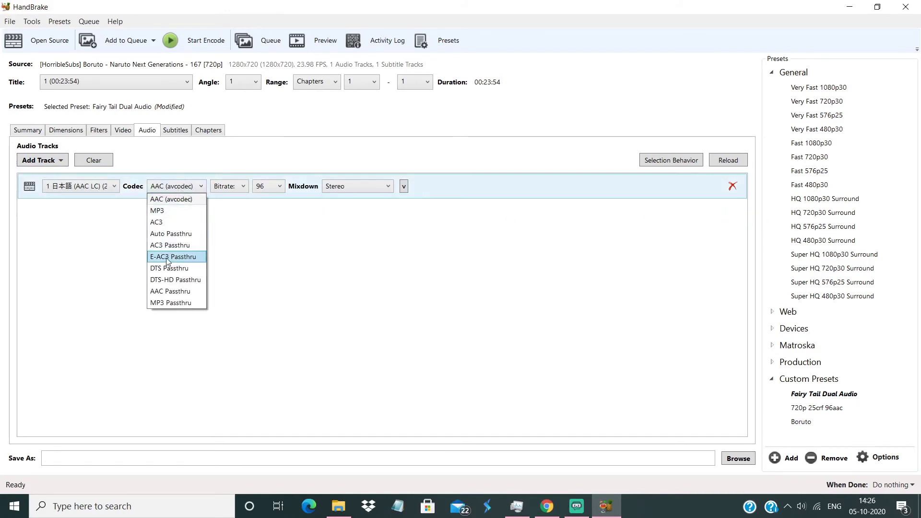
click(173, 257)
click(176, 188)
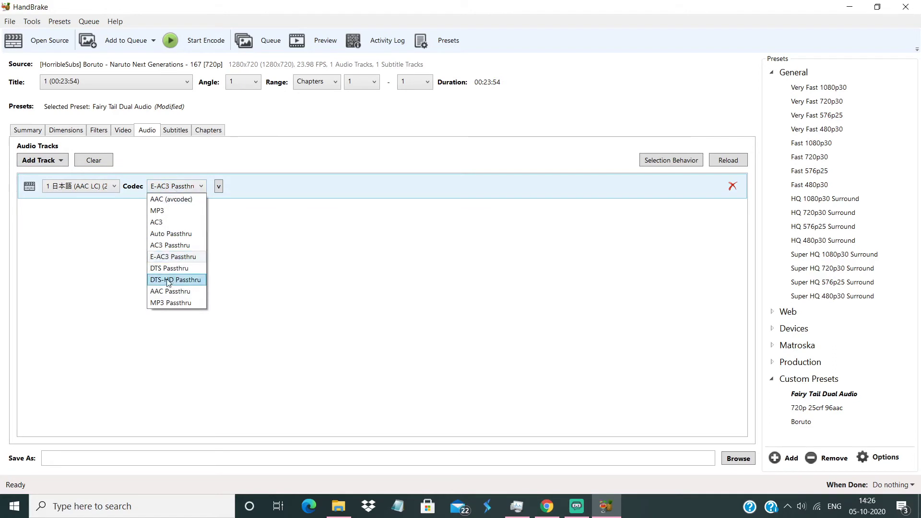
click(162, 214)
click(170, 187)
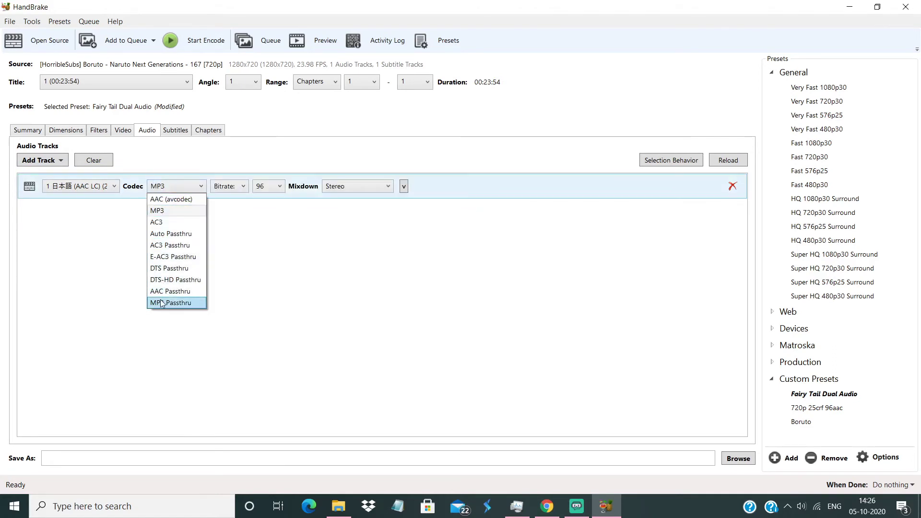
click(161, 291)
click(175, 187)
click(178, 199)
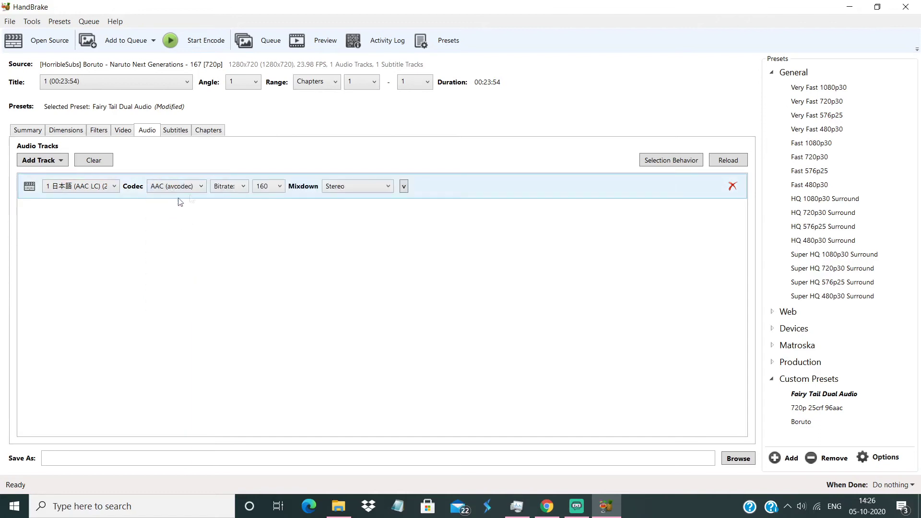
click(272, 187)
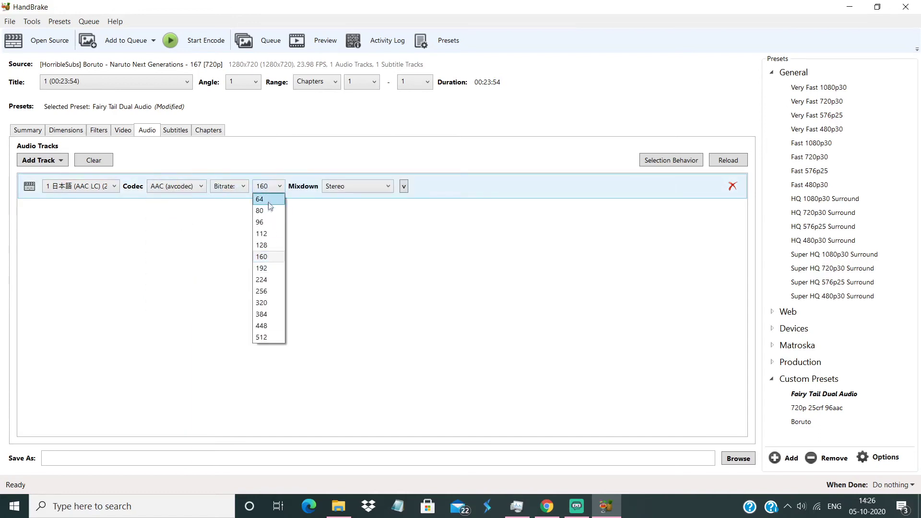
click(263, 222)
Keep Stereo mixdown and 48 samplerate, confirming bitrate stays at 96.
click(339, 191)
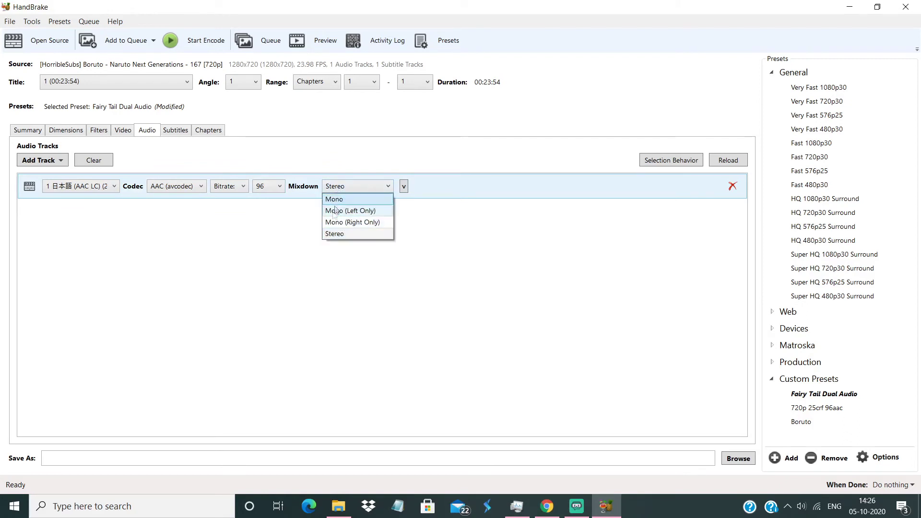
click(334, 233)
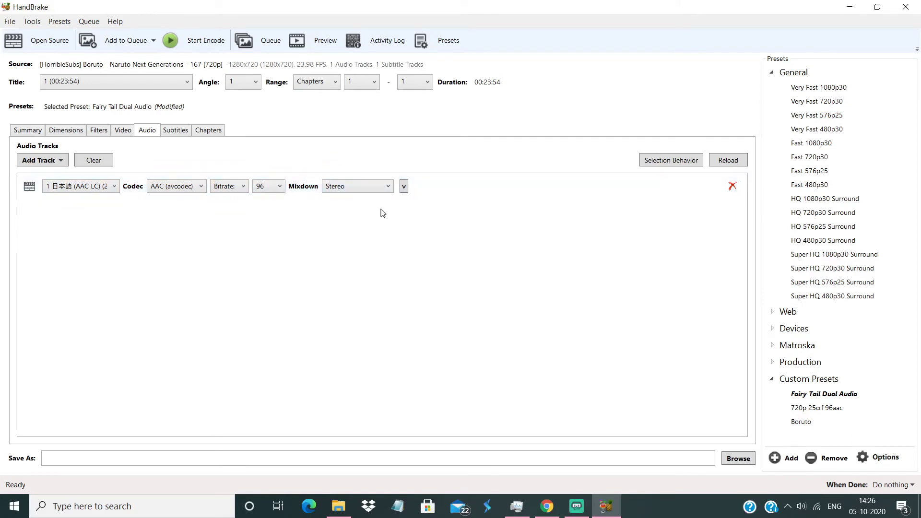
click(406, 187)
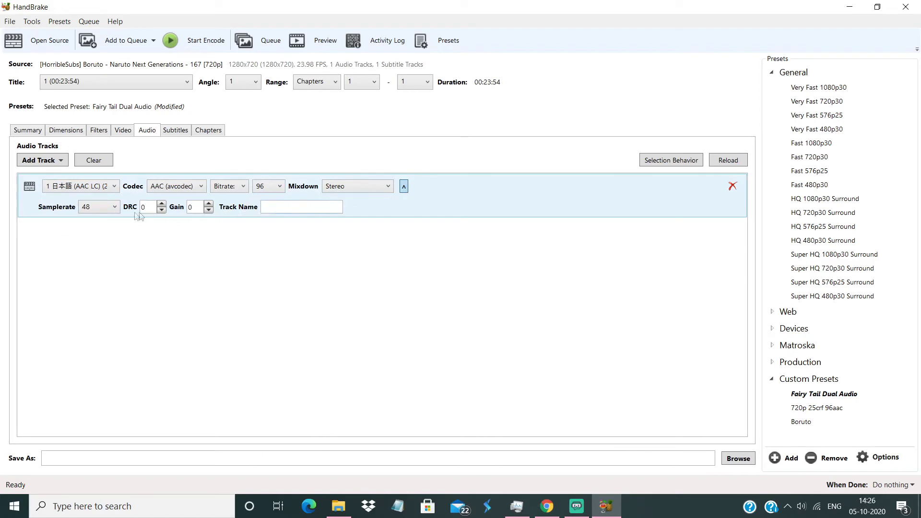
click(90, 208)
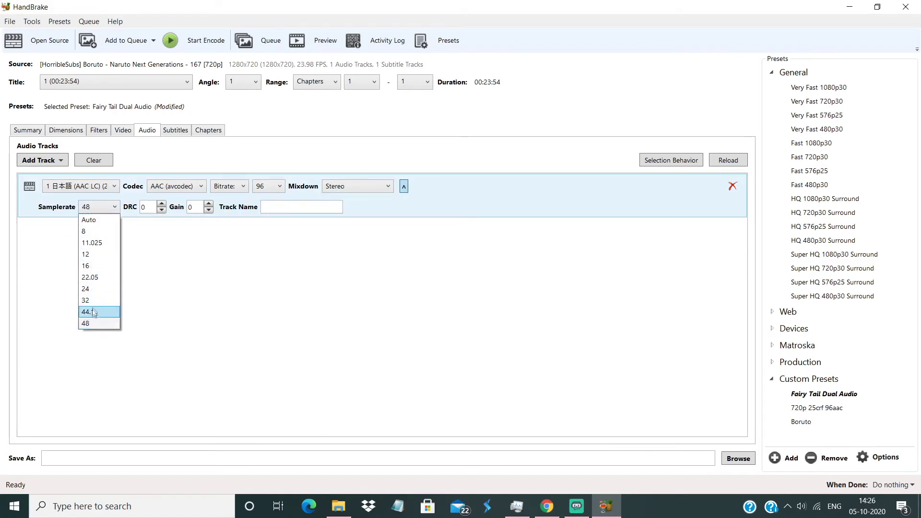
click(87, 323)
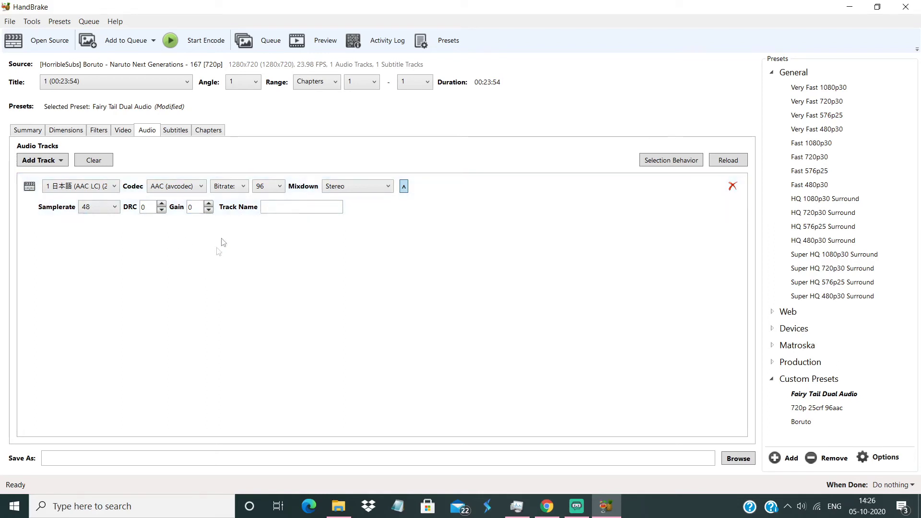
click(338, 188)
click(340, 234)
click(279, 186)
click(267, 219)
click(175, 131)
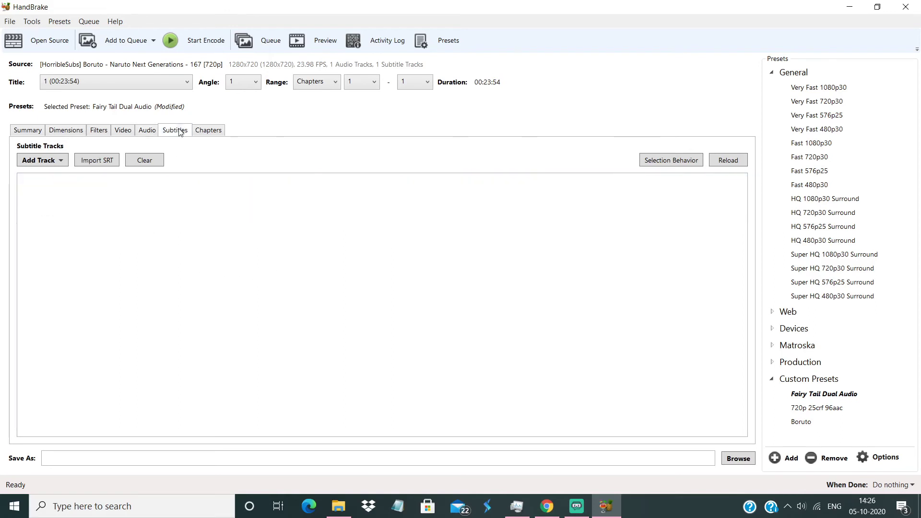
click(53, 162)
Add the English [SSA] subtitle track and burn it in, not marked default.
click(52, 177)
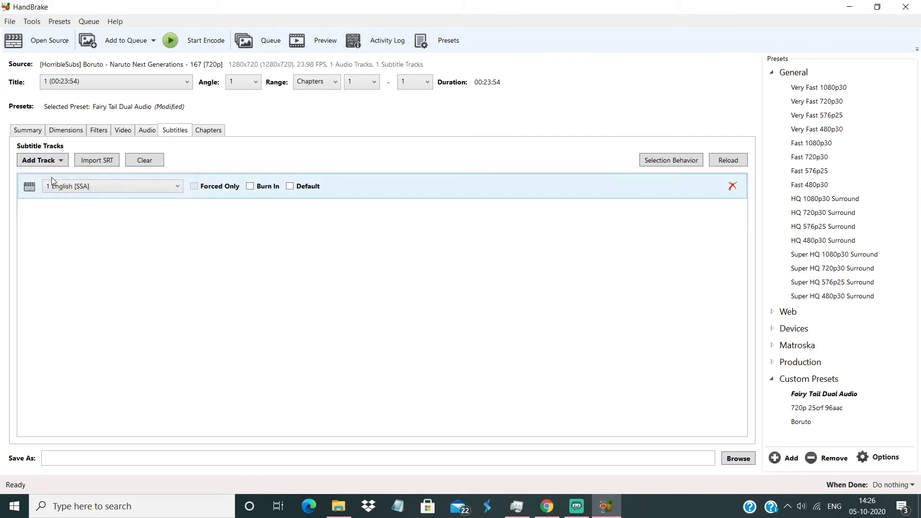
click(250, 187)
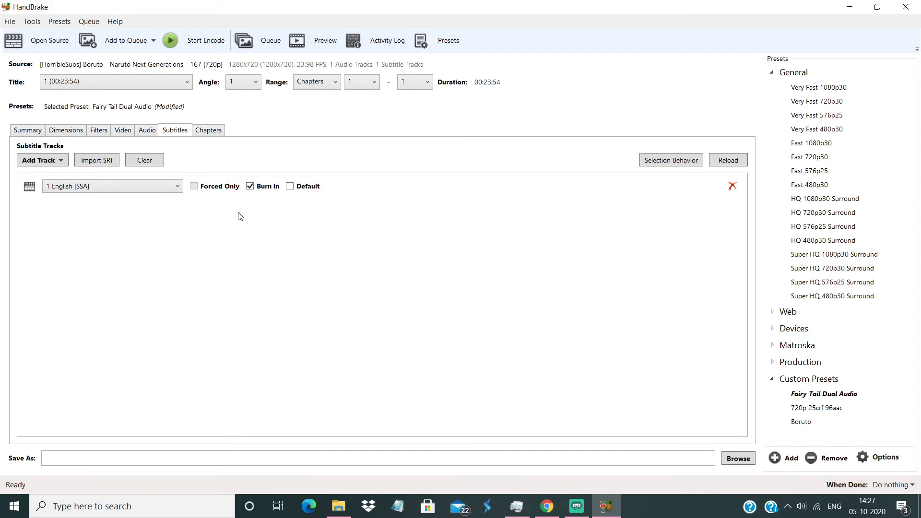
click(290, 187)
click(250, 186)
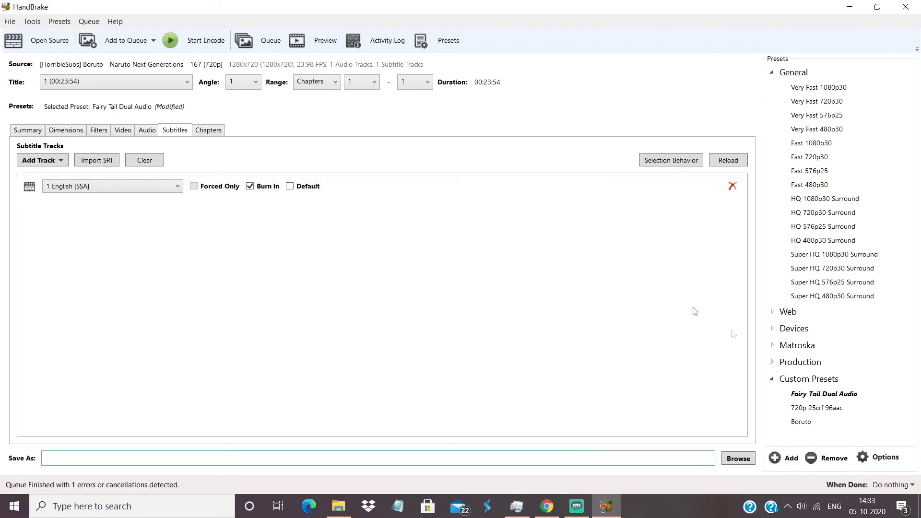
Set the output destination to replace the existing test.mp4 in Desktop\test.
click(738, 458)
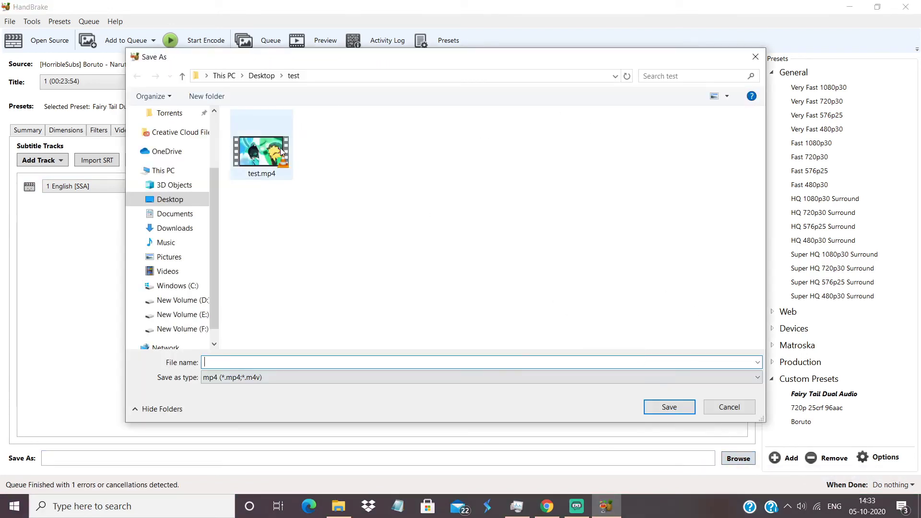
click(269, 165)
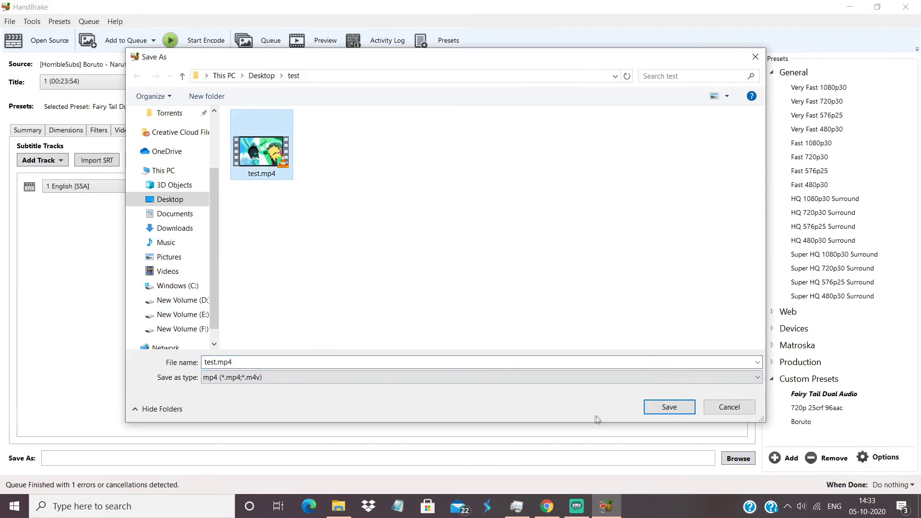
click(669, 407)
click(494, 298)
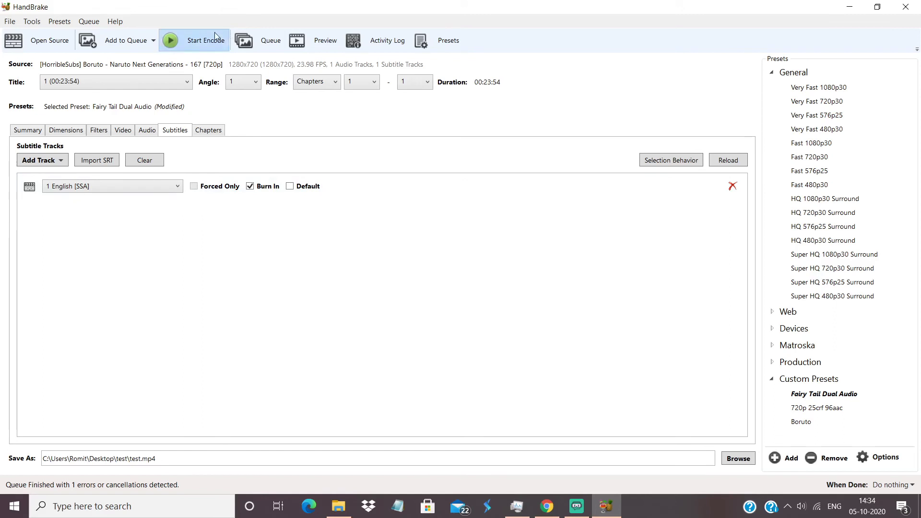
Encode the episode, confirming the overwrite of the old test.mp4, then open its folder.
click(201, 41)
click(453, 298)
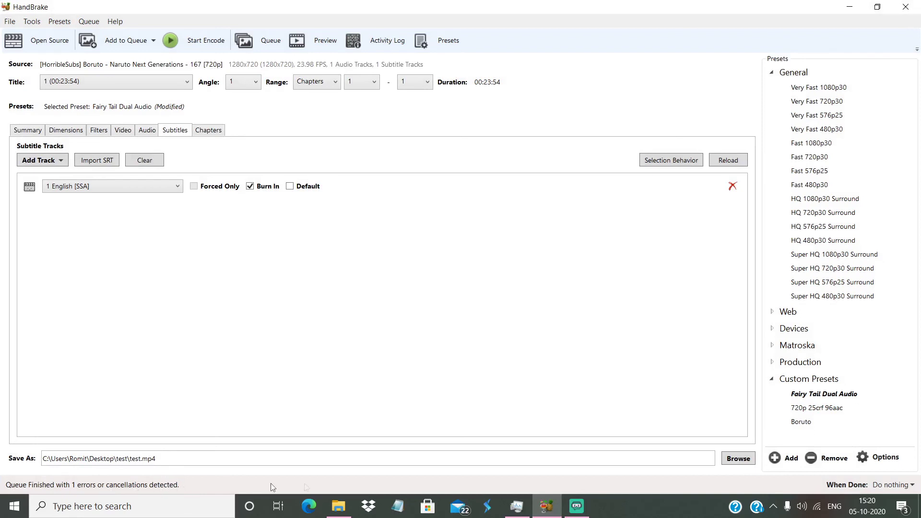
click(338, 506)
Play the encoded test.mp4 in VLC and jump to the middle of the episode.
click(266, 167)
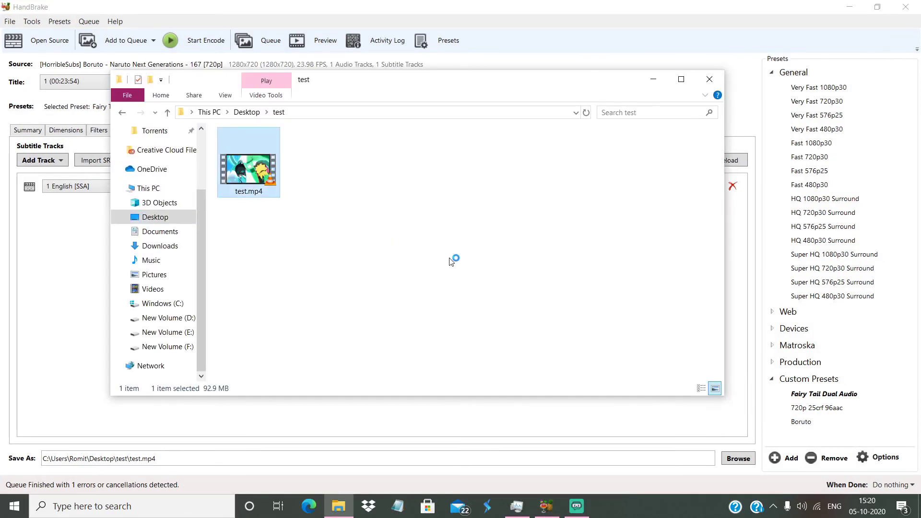
key(Return)
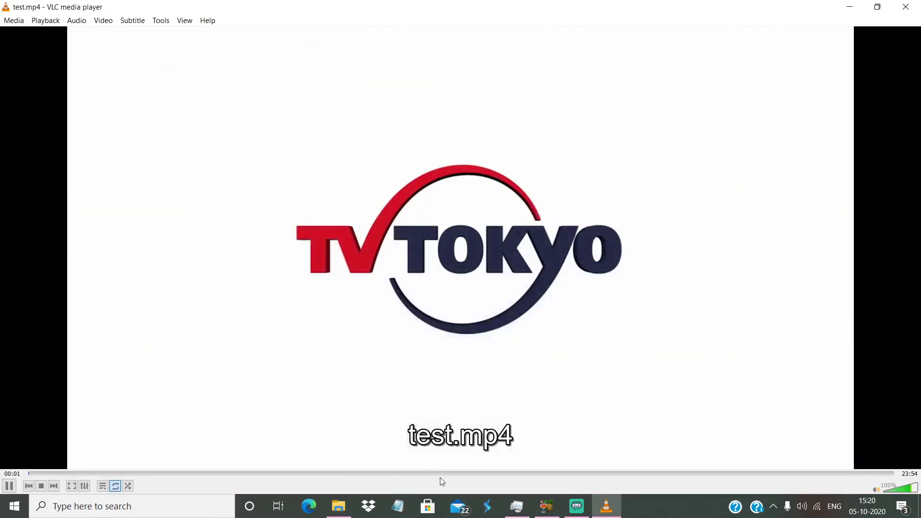
click(440, 475)
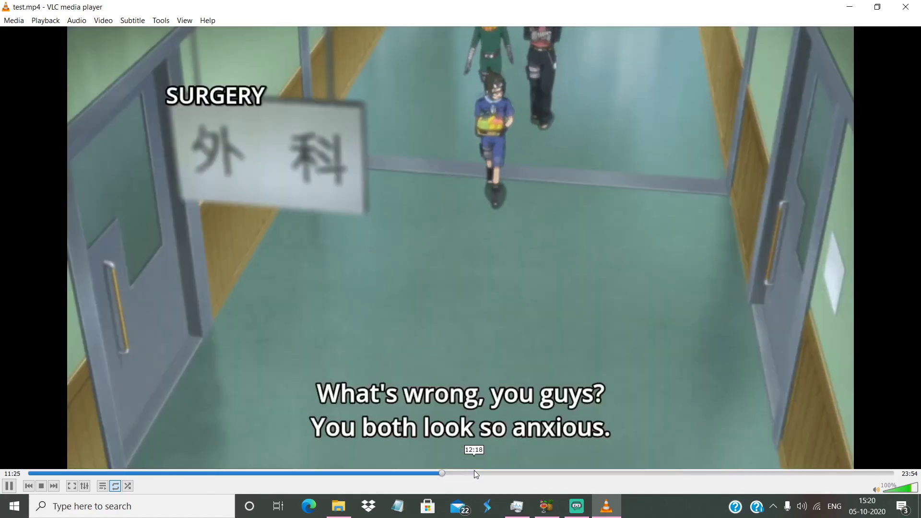
Check subtitles around 18:30, then close VLC and bring HandBrake back to the front.
click(699, 473)
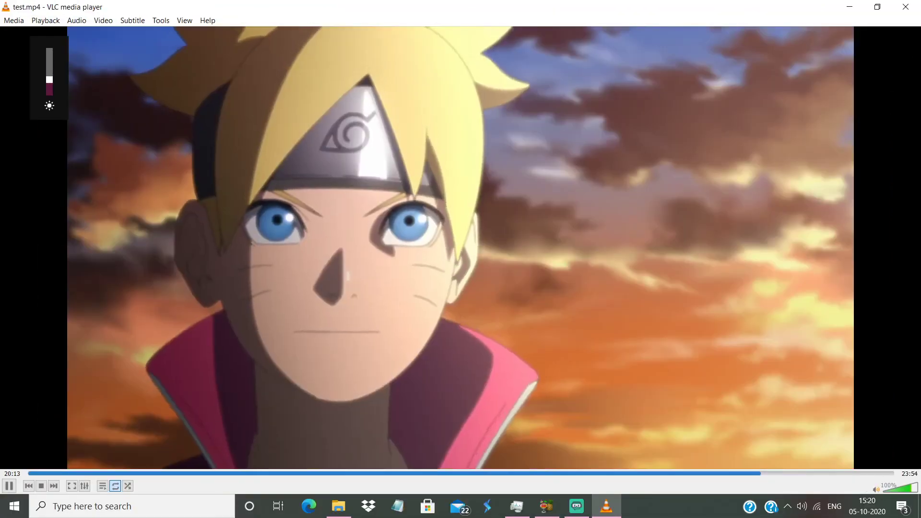
click(904, 6)
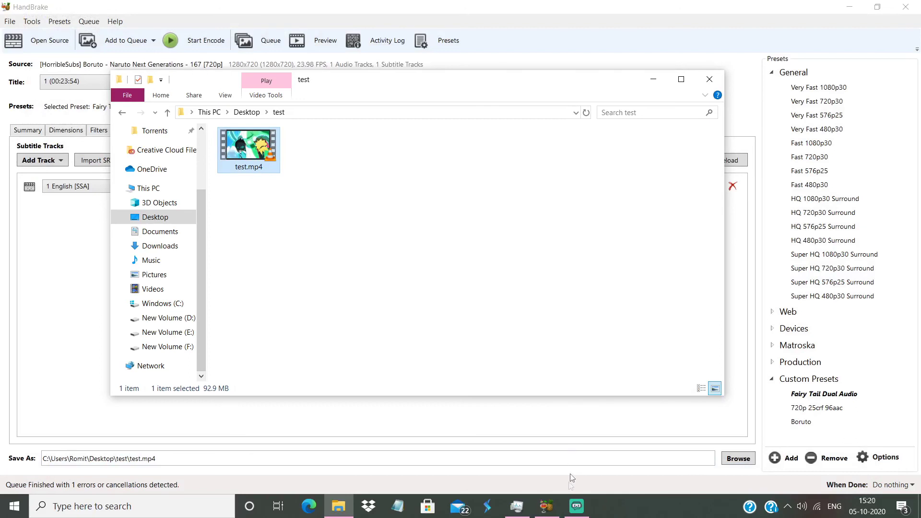
click(555, 507)
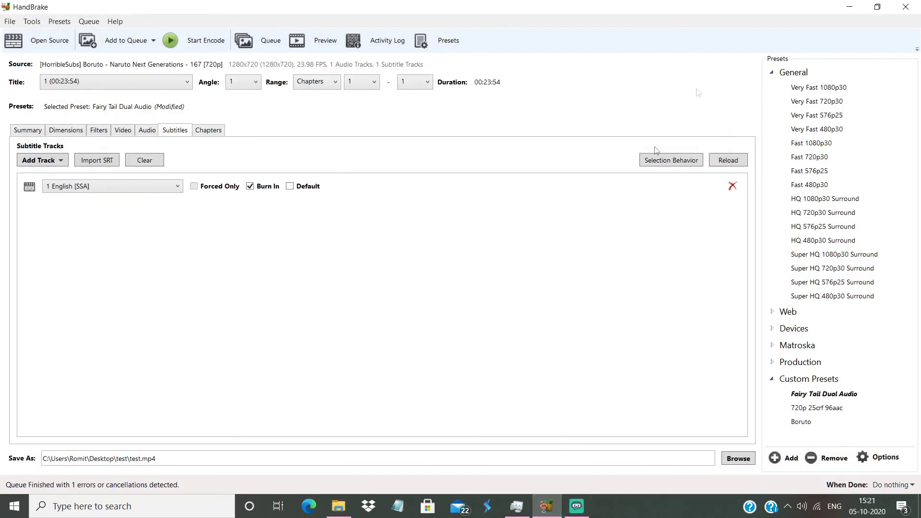